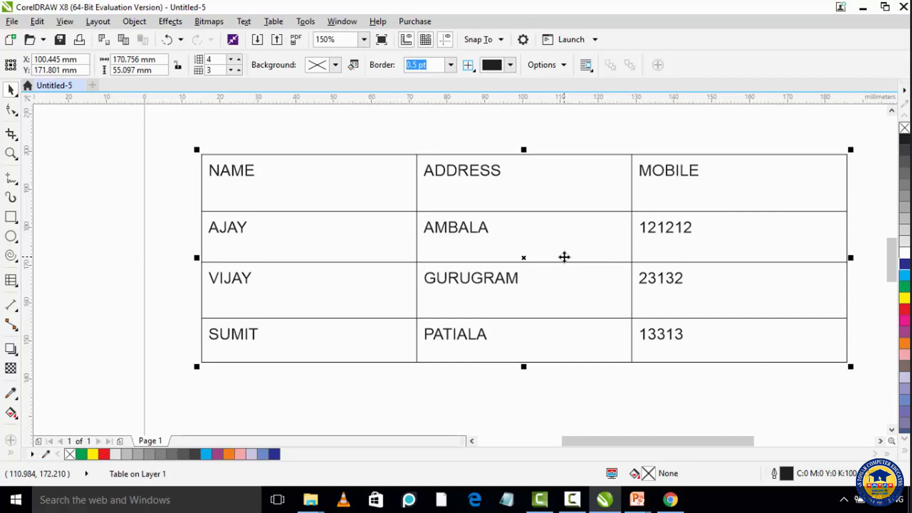
Start creating a new table with 4 rows and 3 columns
{"action": "scroll", "coordinate": [562, 255], "scroll_direction": "down", "scroll_amount": 1}
{"action": "left_click_drag", "start_coordinate": [560, 243], "coordinate": [514, 317]}
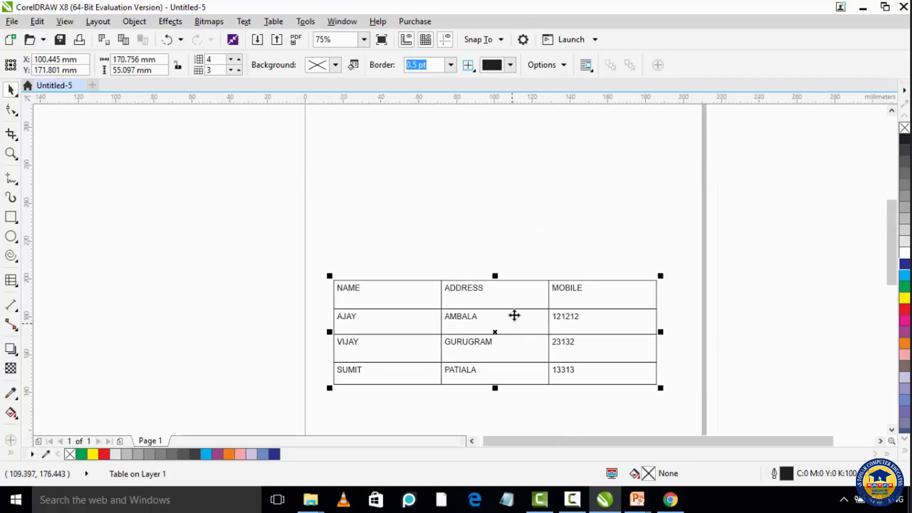
{"action": "left_click", "coordinate": [441, 204]}
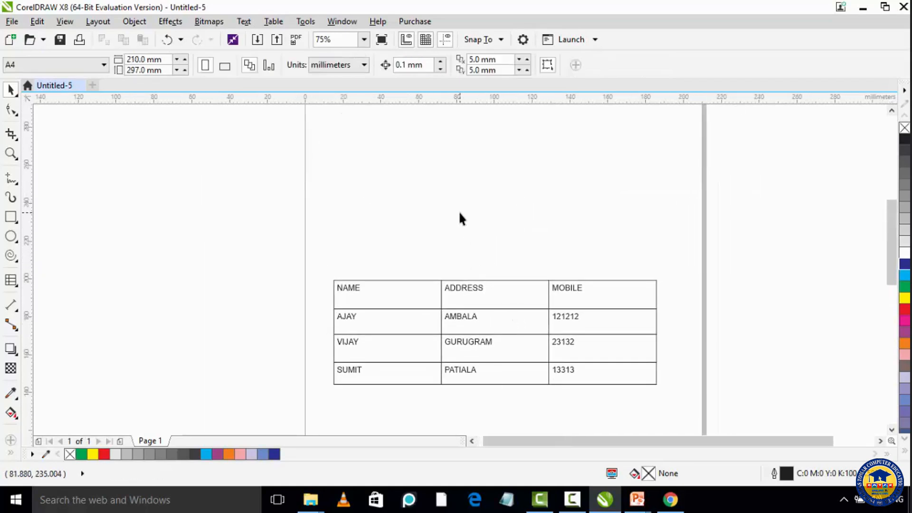
{"action": "left_click", "coordinate": [275, 21]}
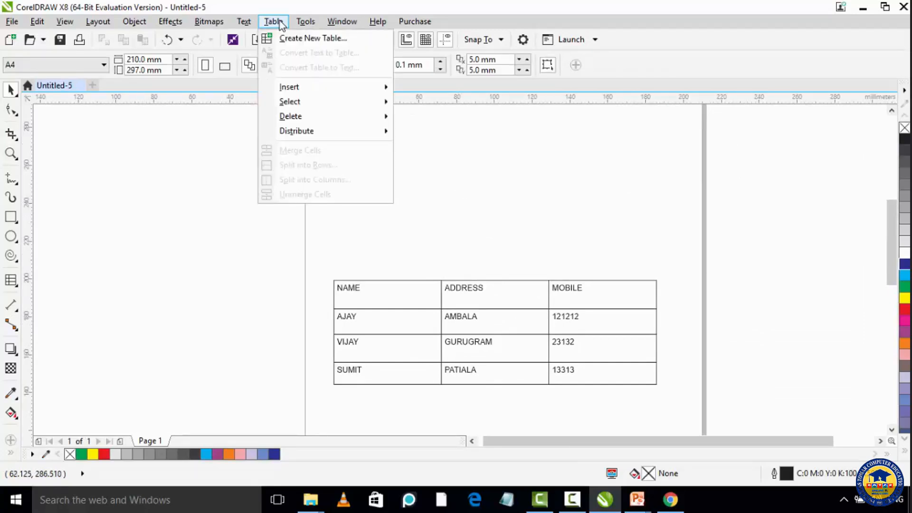
{"action": "left_click", "coordinate": [289, 42]}
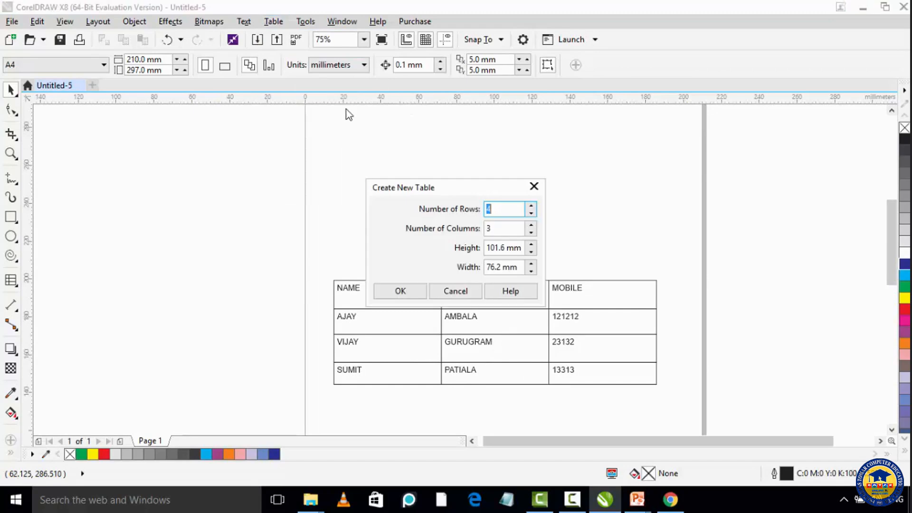
{"action": "left_click_drag", "start_coordinate": [439, 188], "coordinate": [438, 154]}
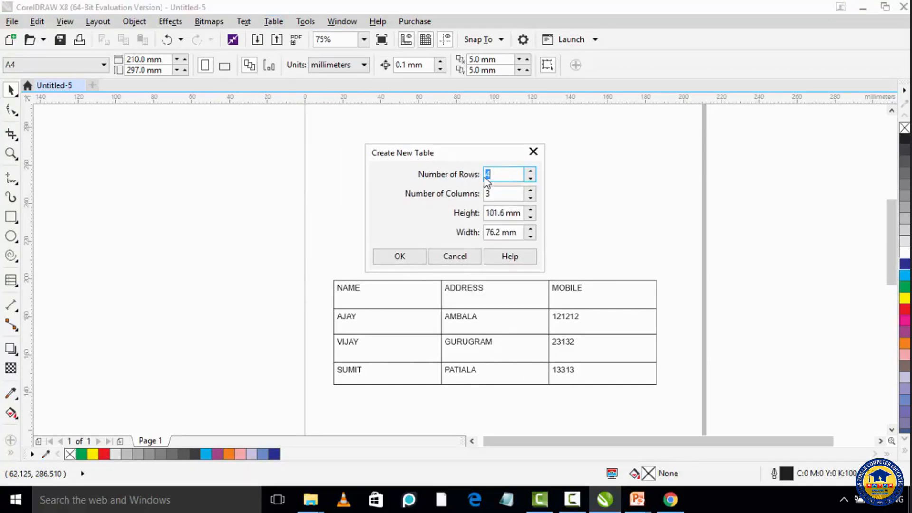
{"action": "left_click", "coordinate": [530, 171]}
{"action": "triple_click", "coordinate": [531, 193]}
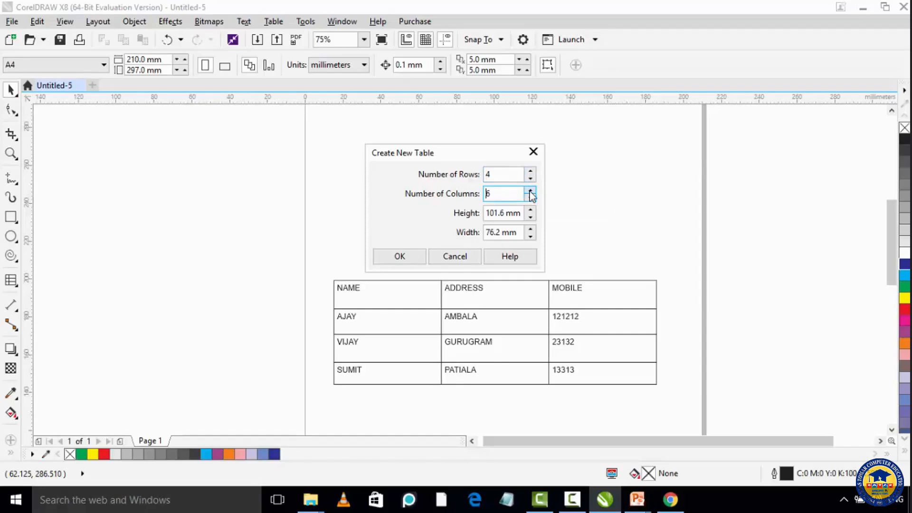
{"action": "left_click", "coordinate": [531, 190]}
Set the new table's height to 99.4 mm
{"action": "left_click", "coordinate": [530, 218]}
{"action": "left_click", "coordinate": [531, 217]}
{"action": "left_click", "coordinate": [531, 217]}
{"action": "left_click", "coordinate": [531, 217]}
{"action": "left_click", "coordinate": [531, 217]}
{"action": "left_click", "coordinate": [530, 218]}
{"action": "left_click", "coordinate": [531, 217]}
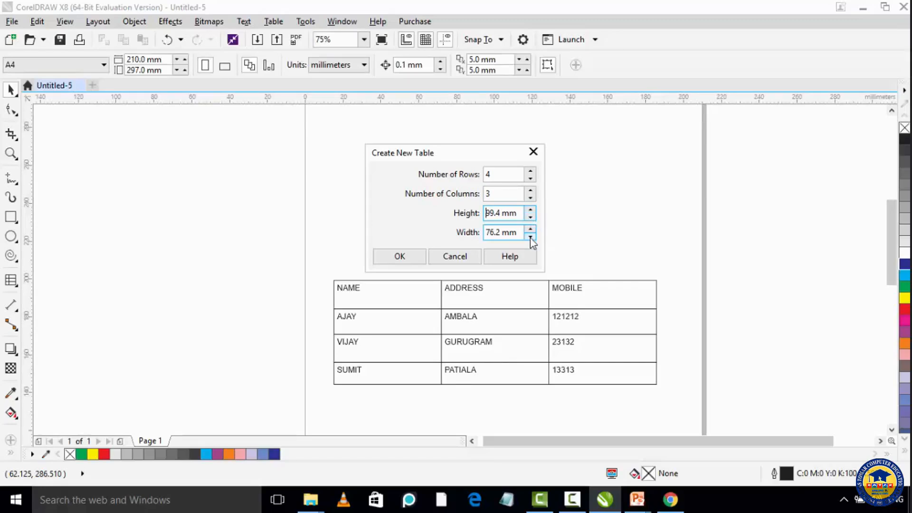
Set the new table's width to 75.3 mm and create the table
{"action": "left_click", "coordinate": [531, 237]}
{"action": "left_click", "coordinate": [531, 237]}
{"action": "left_click", "coordinate": [531, 238]}
{"action": "left_click", "coordinate": [531, 237]}
{"action": "left_click", "coordinate": [530, 237]}
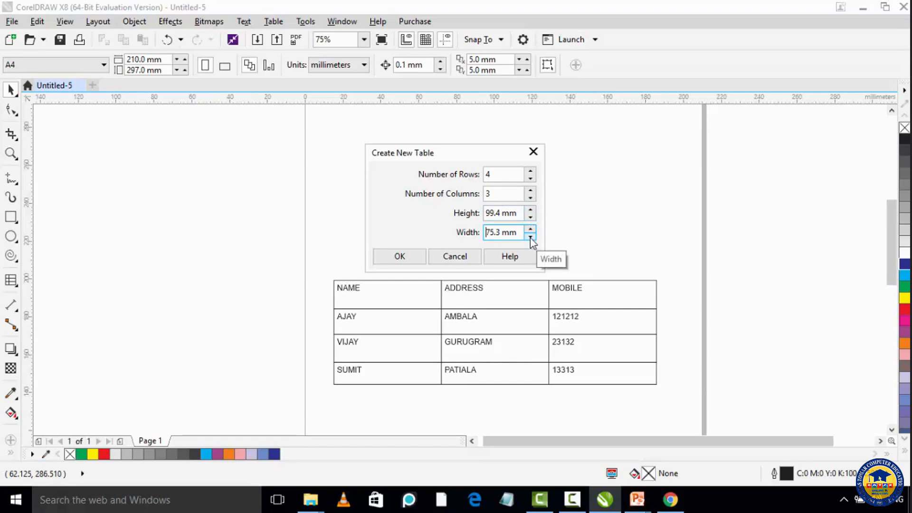
{"action": "left_click", "coordinate": [408, 255]}
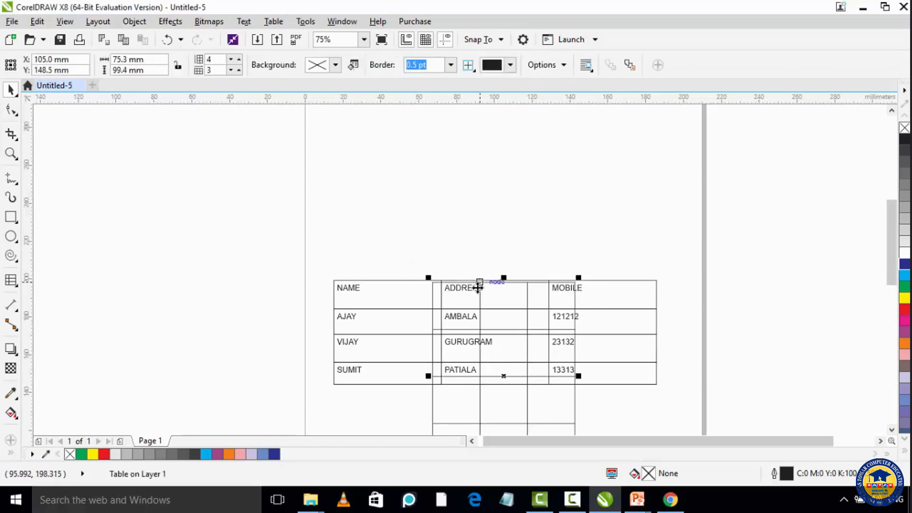
Move the new blank table above the NAME/ADDRESS/MOBILE table so it straddles the page's upper edge
{"action": "left_click_drag", "start_coordinate": [501, 373], "coordinate": [475, 265]}
{"action": "scroll", "coordinate": [424, 179], "scroll_direction": "up", "scroll_amount": 2}
{"action": "scroll", "coordinate": [434, 203], "scroll_direction": "down", "scroll_amount": 2}
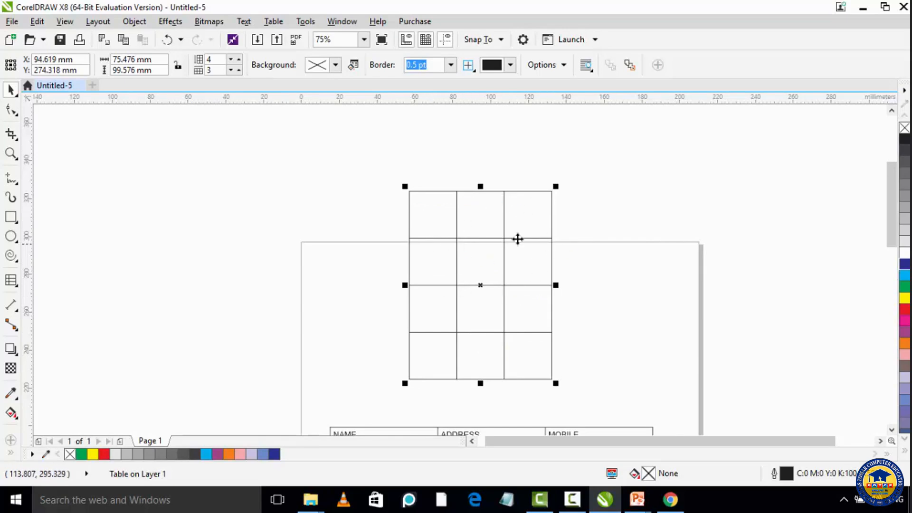
Try green, magenta and red backgrounds on the blank table and settle on yellow
{"action": "left_click", "coordinate": [15, 283]}
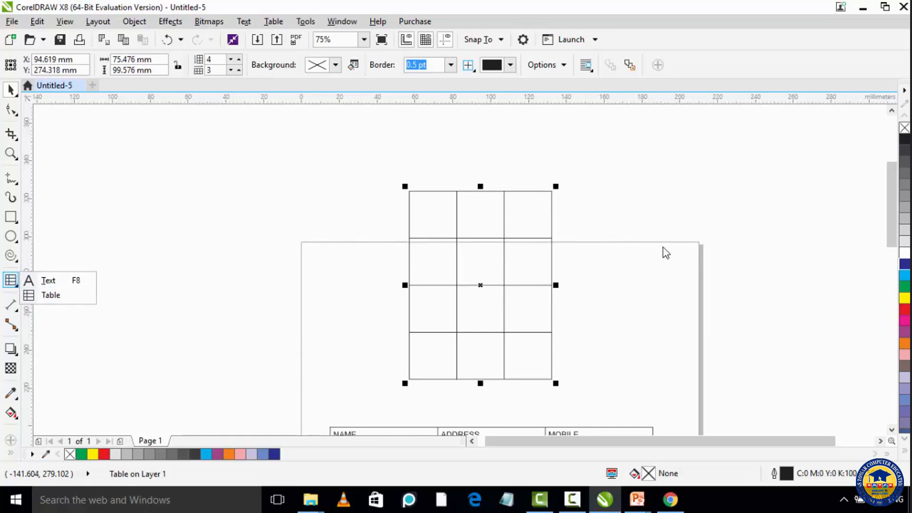
{"action": "left_click", "coordinate": [905, 288]}
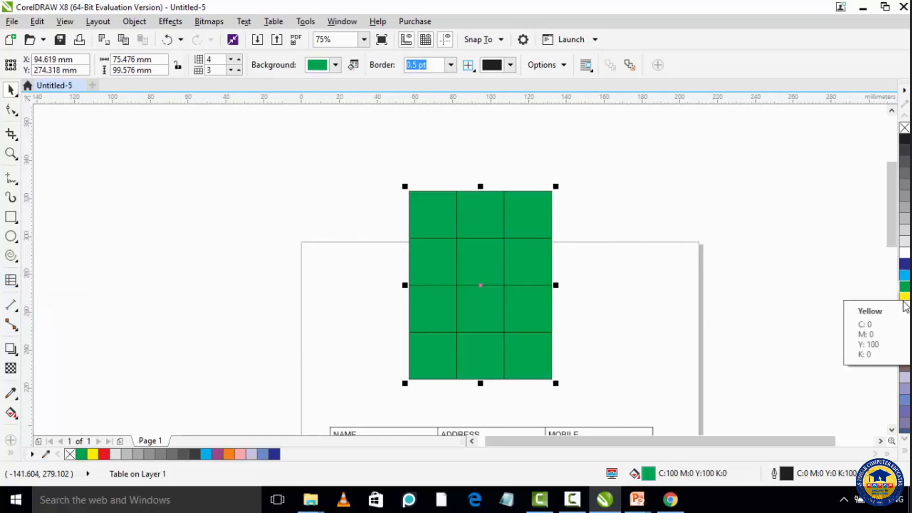
{"action": "left_click", "coordinate": [905, 295]}
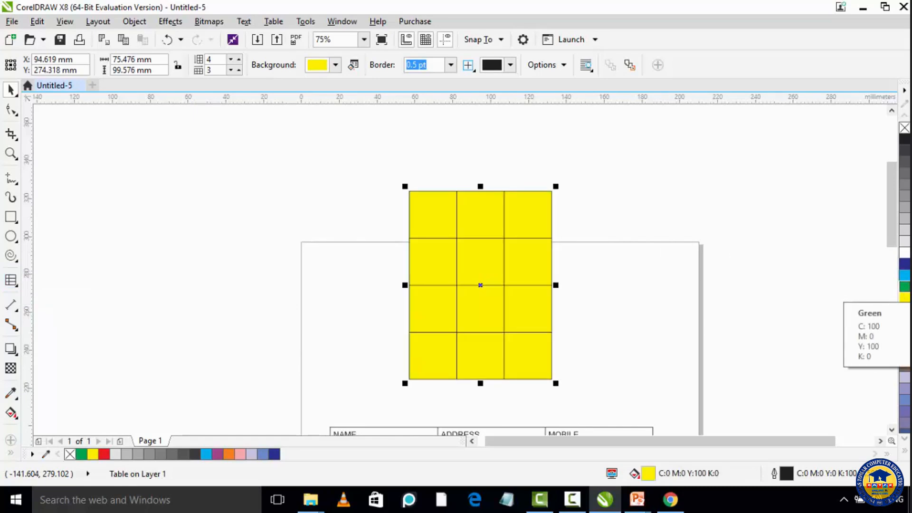
{"action": "left_click", "coordinate": [905, 322]}
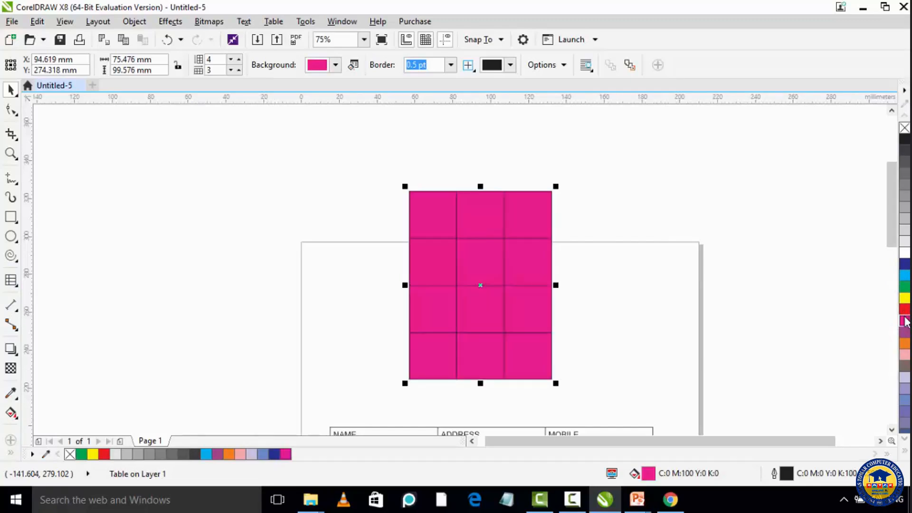
{"action": "left_click", "coordinate": [905, 311]}
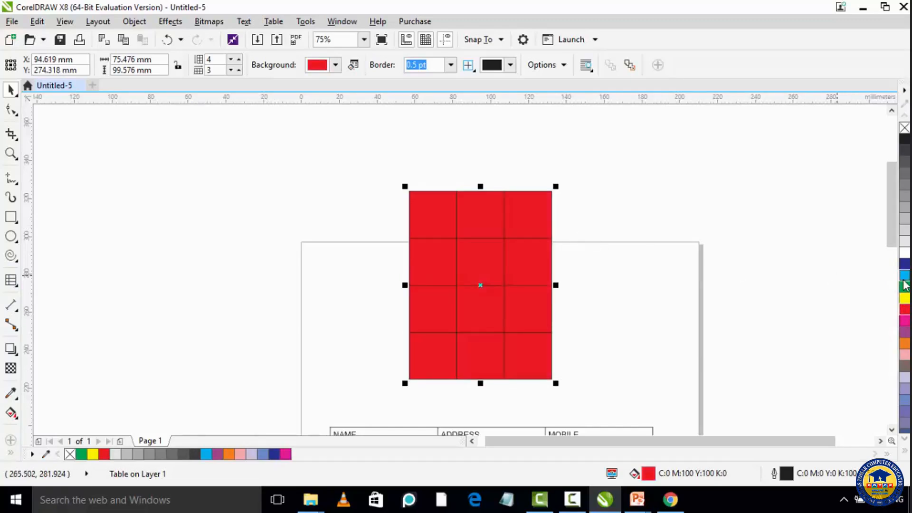
{"action": "left_click", "coordinate": [905, 299]}
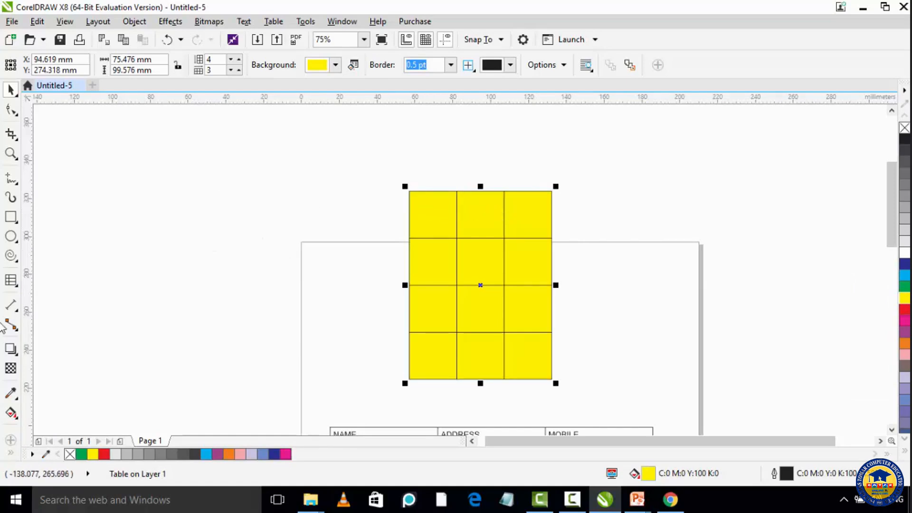
Enter the text INDIA in the first cell of the yellow table's first row
{"action": "left_click", "coordinate": [18, 285]}
{"action": "left_click", "coordinate": [35, 280]}
{"action": "scroll", "coordinate": [428, 218], "scroll_direction": "up", "scroll_amount": 3}
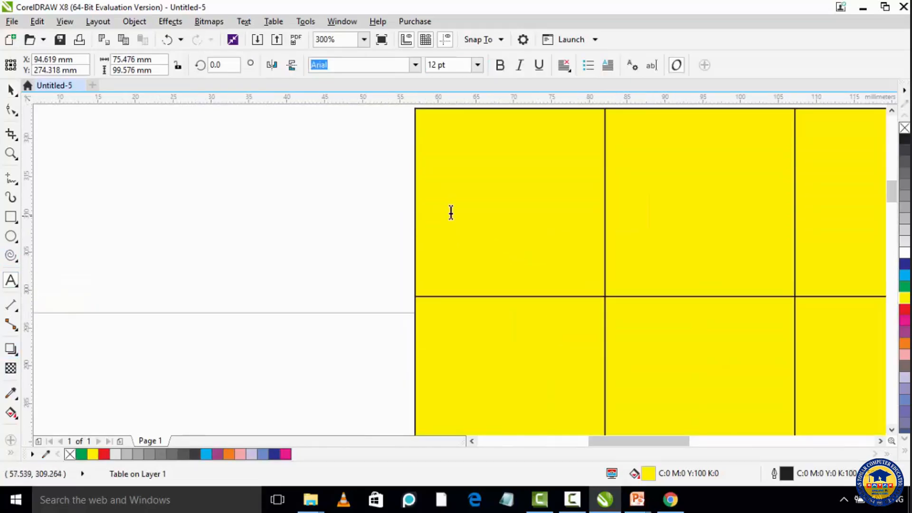
{"action": "left_click", "coordinate": [224, 193]}
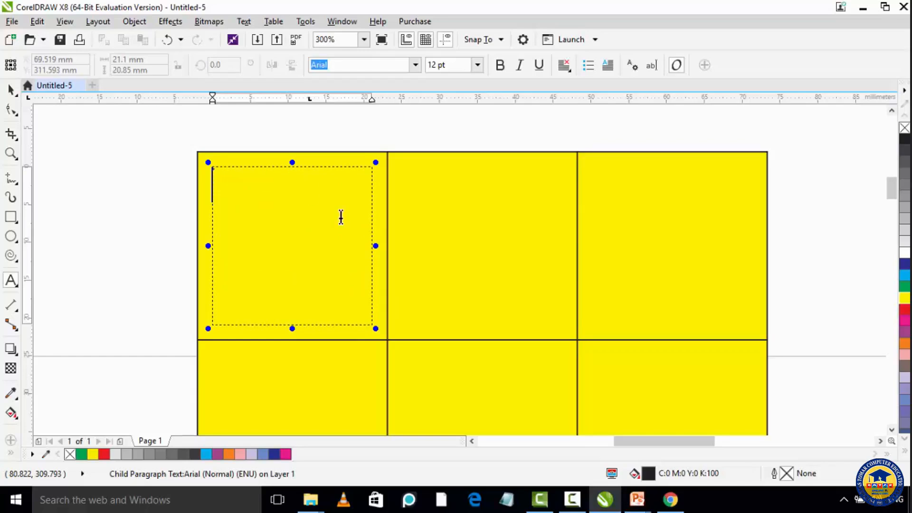
{"action": "type", "text": "IN"}
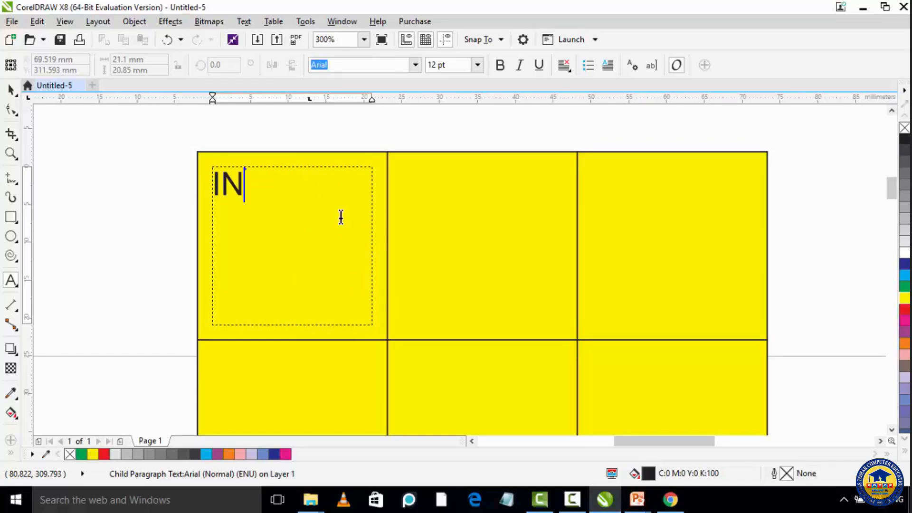
{"action": "type", "text": "DIA"}
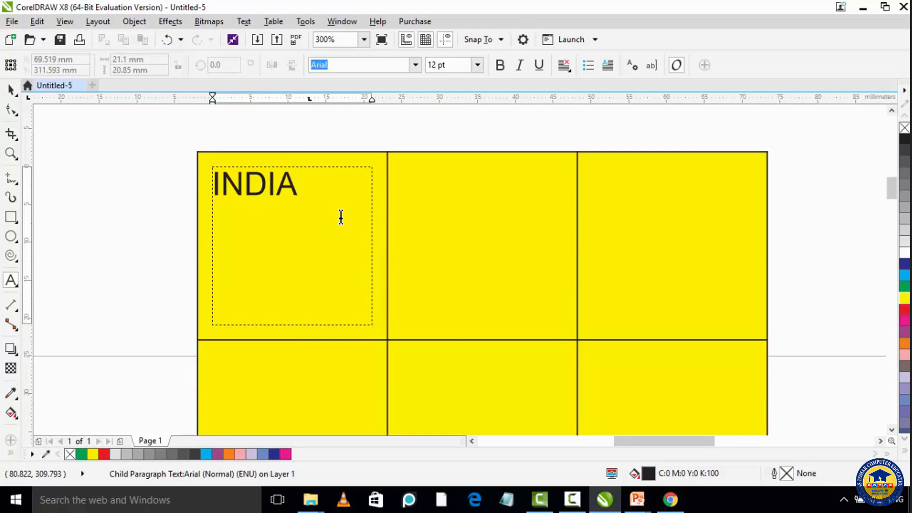
Enter AUS and SA in the second and third cells of the yellow table's first row
{"action": "left_click", "coordinate": [416, 190]}
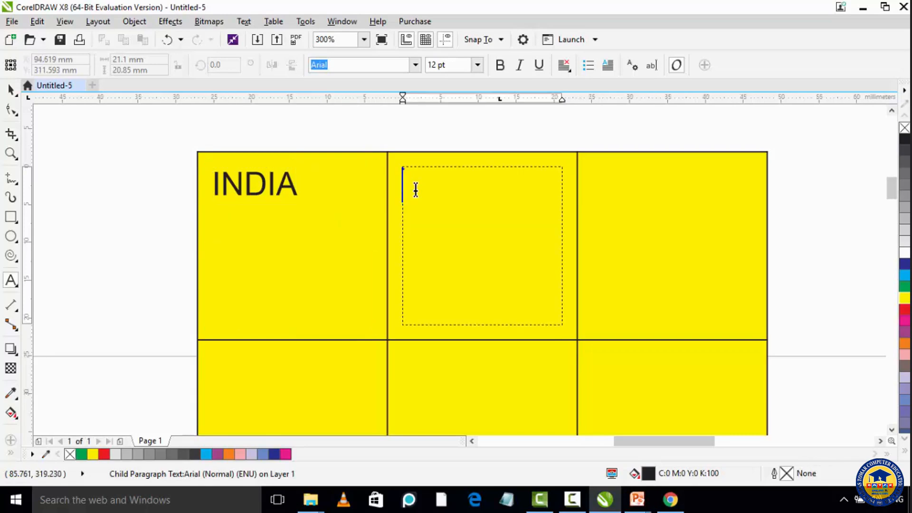
{"action": "type", "text": "AUS"}
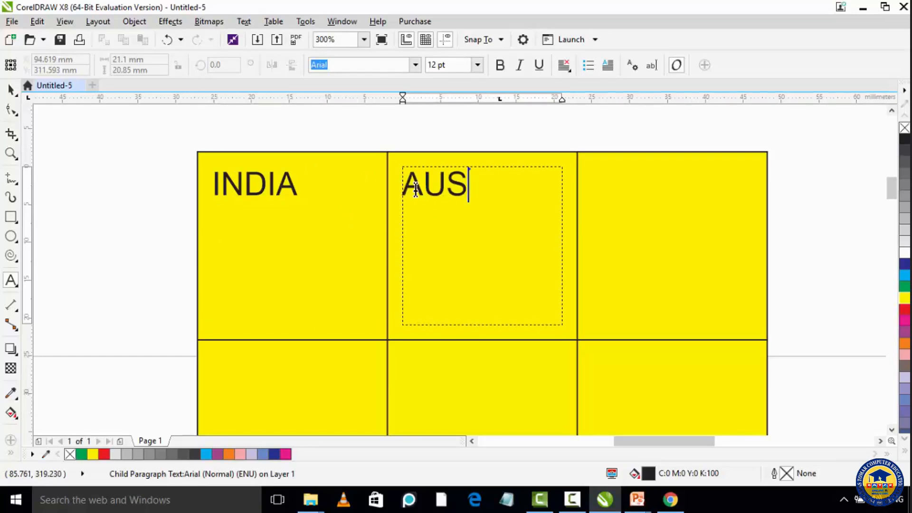
{"action": "left_click", "coordinate": [608, 193]}
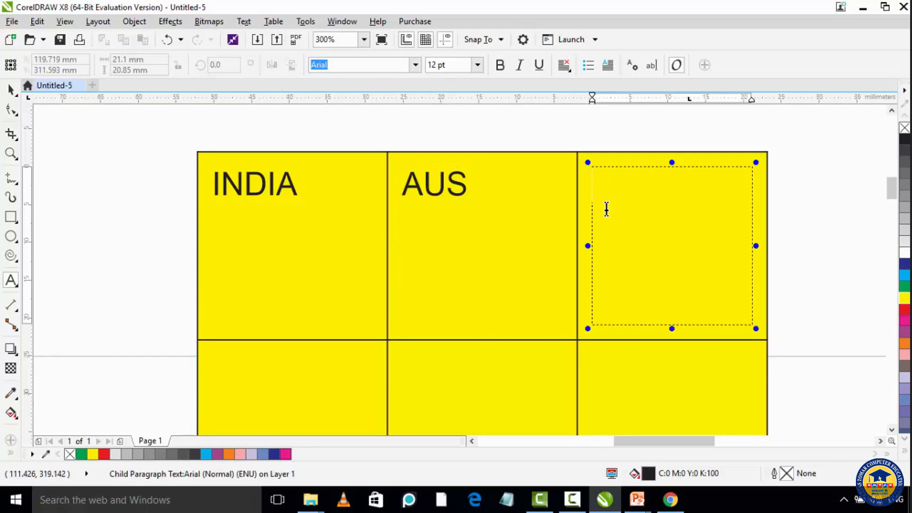
{"action": "type", "text": "SA"}
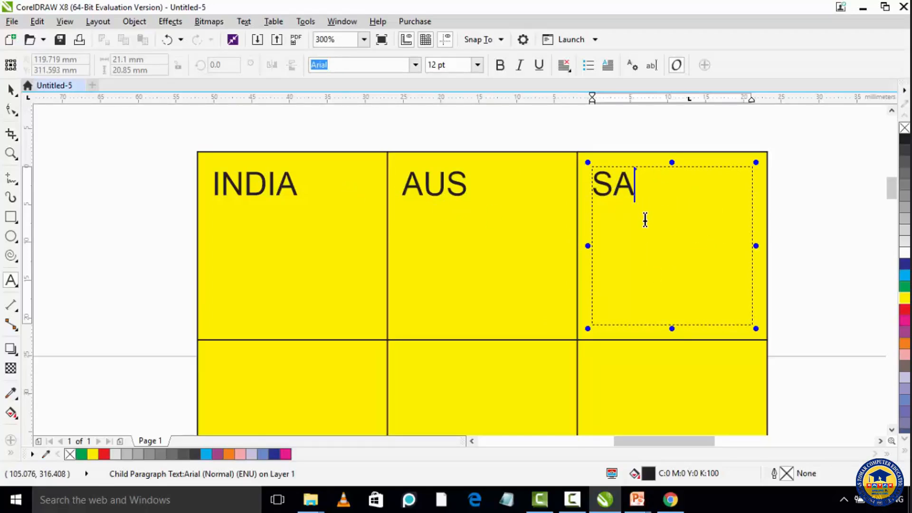
Draw a table about 101 by 87 mm with the Table tool in the empty area to the left of the page
{"action": "scroll", "coordinate": [645, 218], "scroll_direction": "down", "scroll_amount": 1}
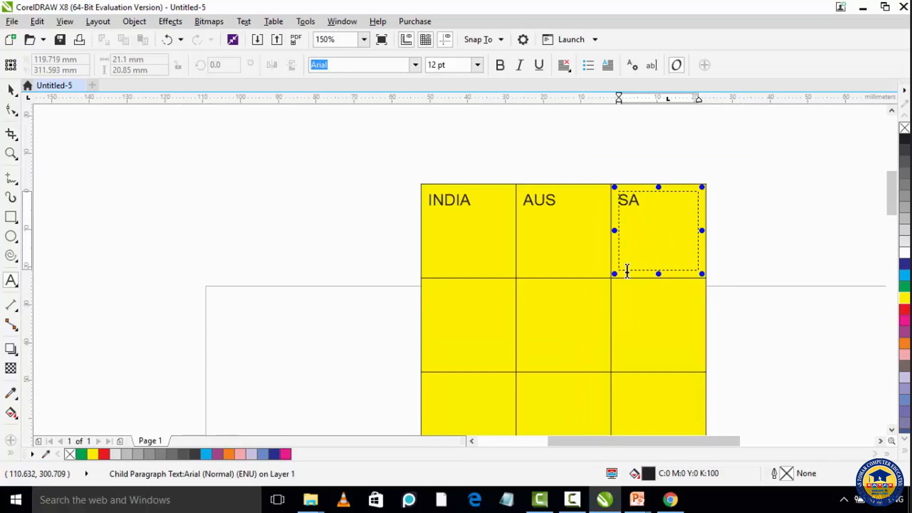
{"action": "scroll", "coordinate": [628, 271], "scroll_direction": "down", "scroll_amount": 1}
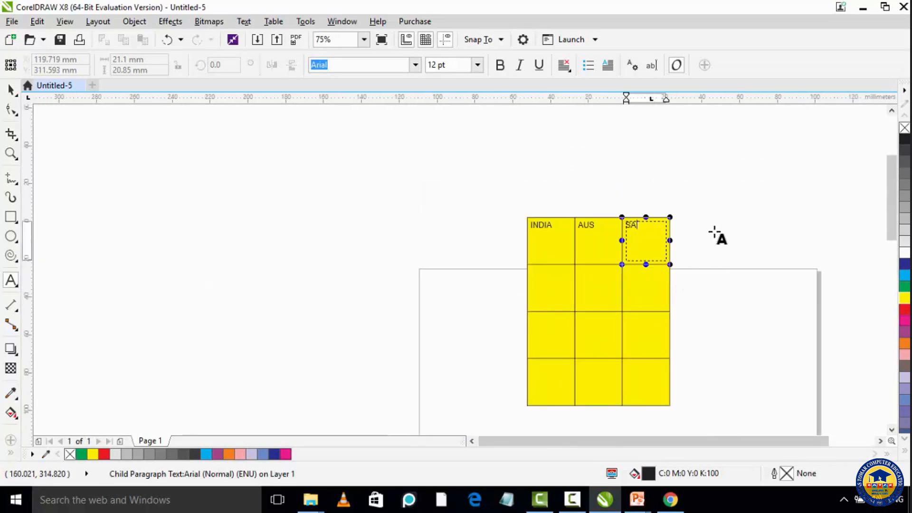
{"action": "left_click", "coordinate": [15, 284]}
{"action": "left_click", "coordinate": [36, 300]}
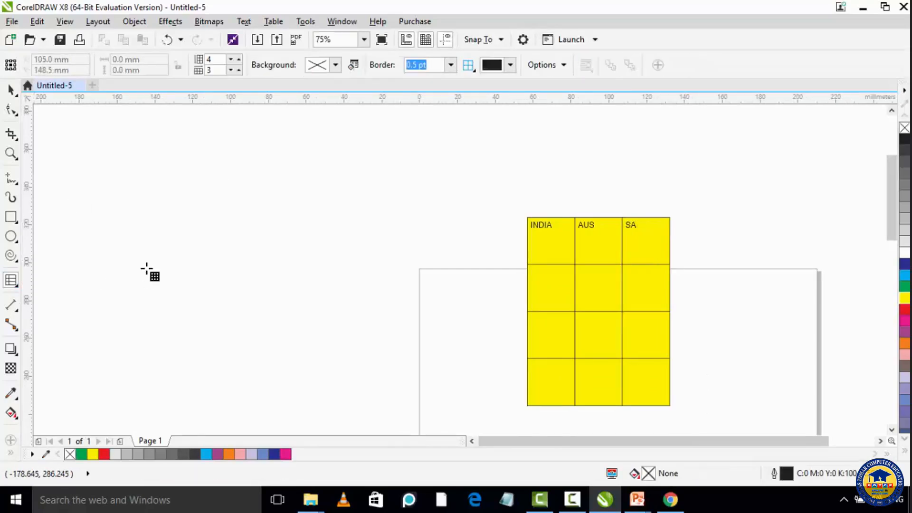
{"action": "left_click_drag", "start_coordinate": [130, 193], "coordinate": [322, 358]}
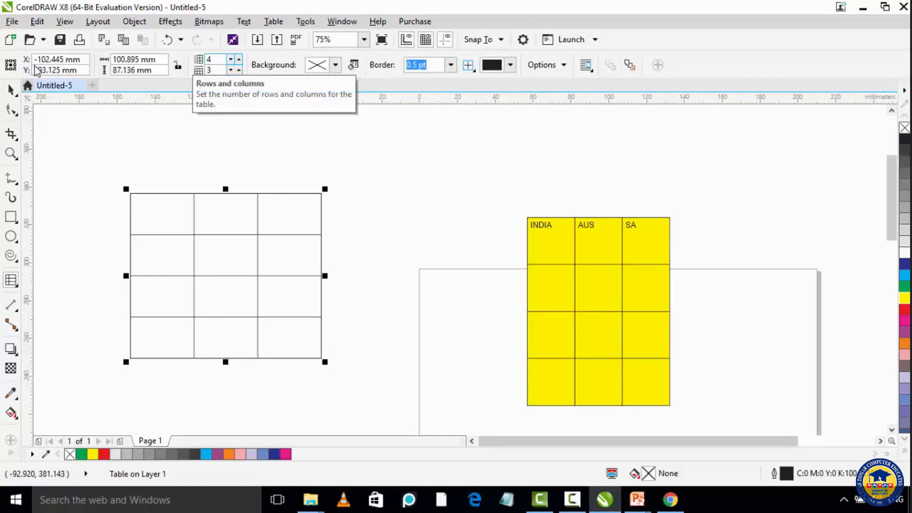
Set the number of rows in the newly drawn table to 3
{"action": "left_click", "coordinate": [239, 60]}
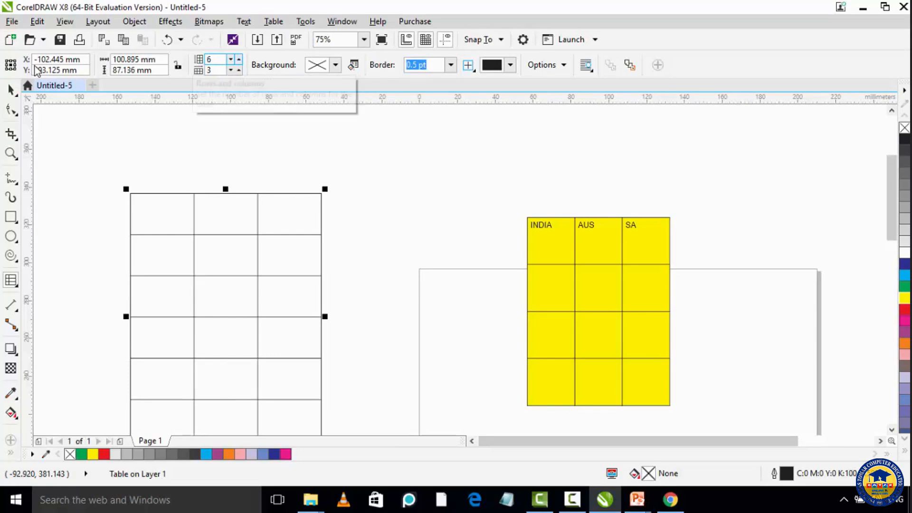
{"action": "left_click", "coordinate": [230, 60]}
{"action": "left_click", "coordinate": [231, 60]}
{"action": "left_click", "coordinate": [231, 59]}
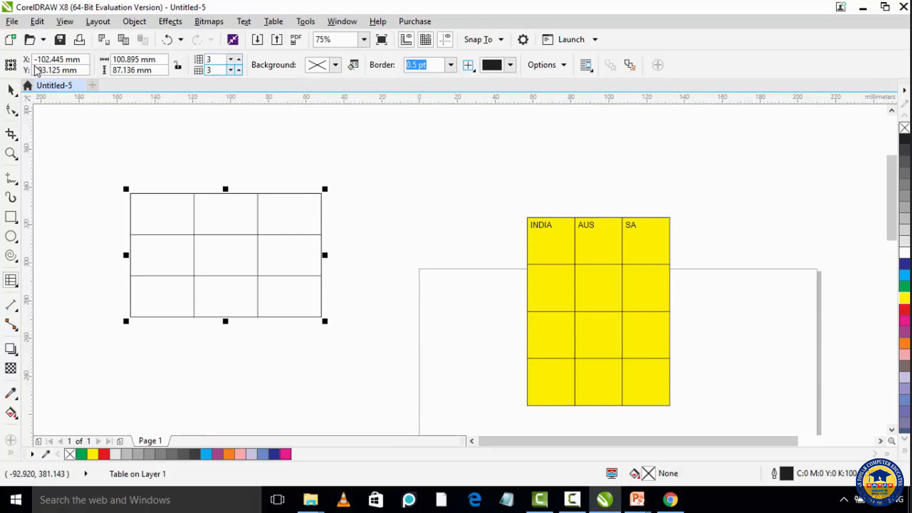
Try five columns in the newly drawn table and return it to three
{"action": "left_click", "coordinate": [239, 70]}
{"action": "left_click", "coordinate": [239, 70]}
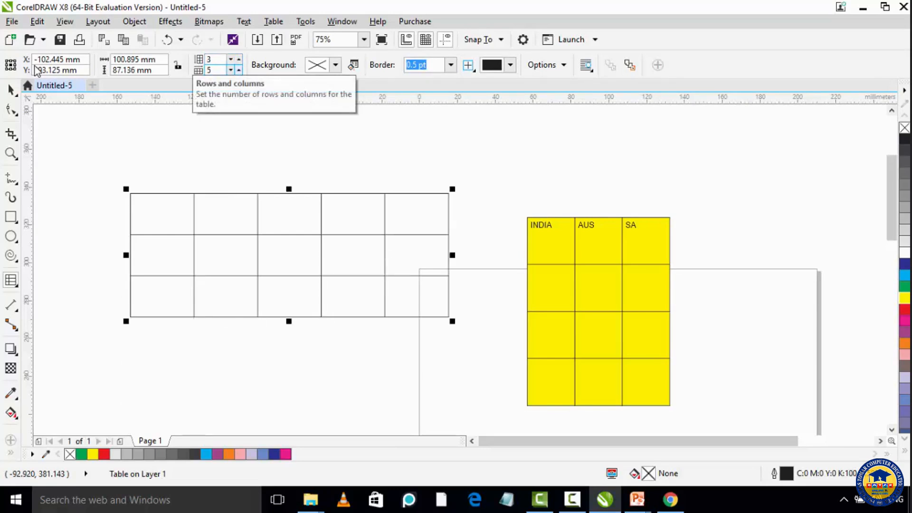
{"action": "left_click", "coordinate": [231, 70]}
{"action": "left_click", "coordinate": [231, 70]}
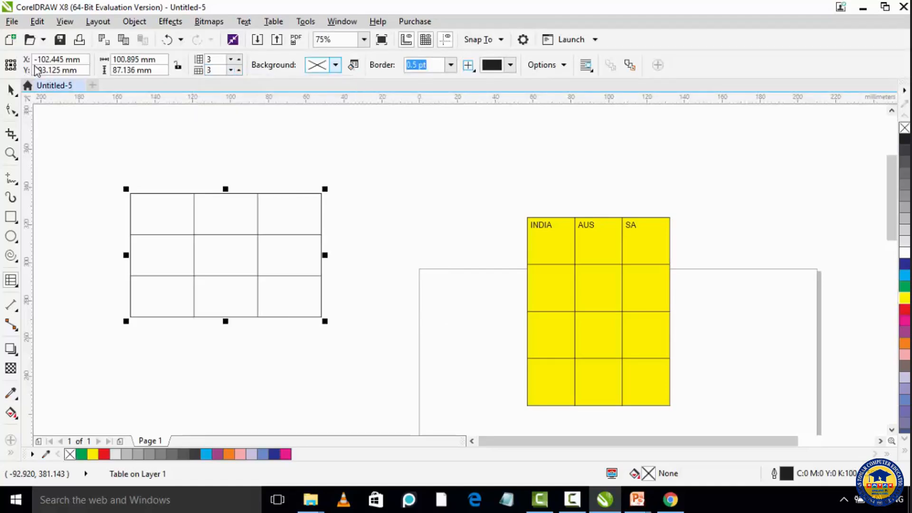
Give the three-row table a salmon pink background (C 0, M 65, Y 40, K 0) and a 2.0 pt outside border
{"action": "left_click", "coordinate": [336, 65]}
{"action": "left_click", "coordinate": [361, 133]}
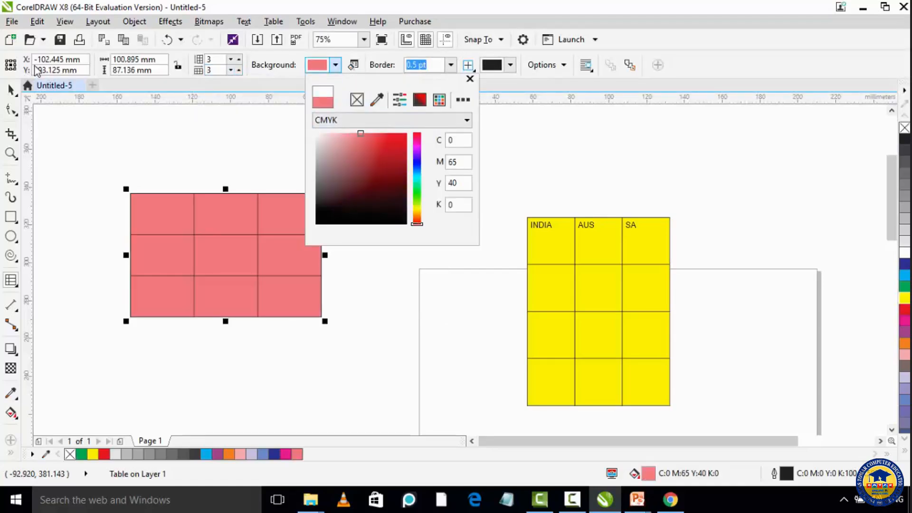
{"action": "left_click", "coordinate": [470, 79]}
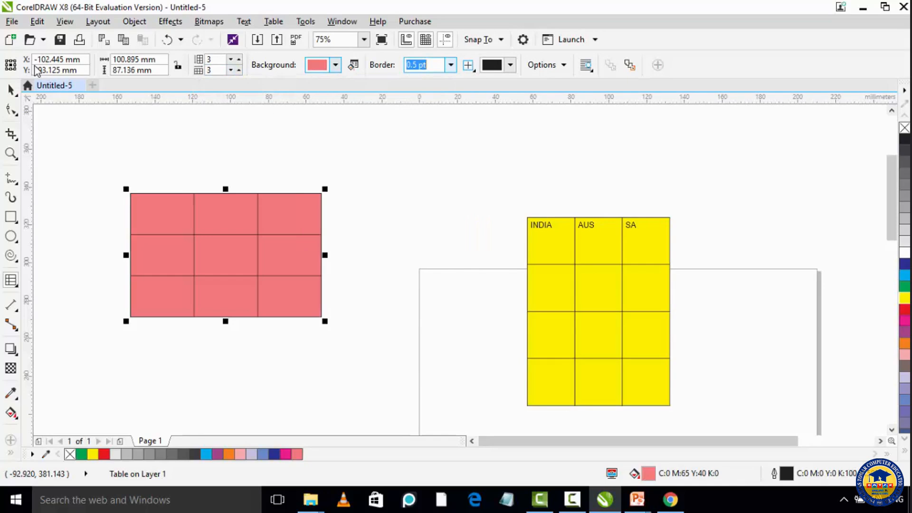
{"action": "left_click", "coordinate": [451, 65]}
{"action": "left_click", "coordinate": [424, 137]}
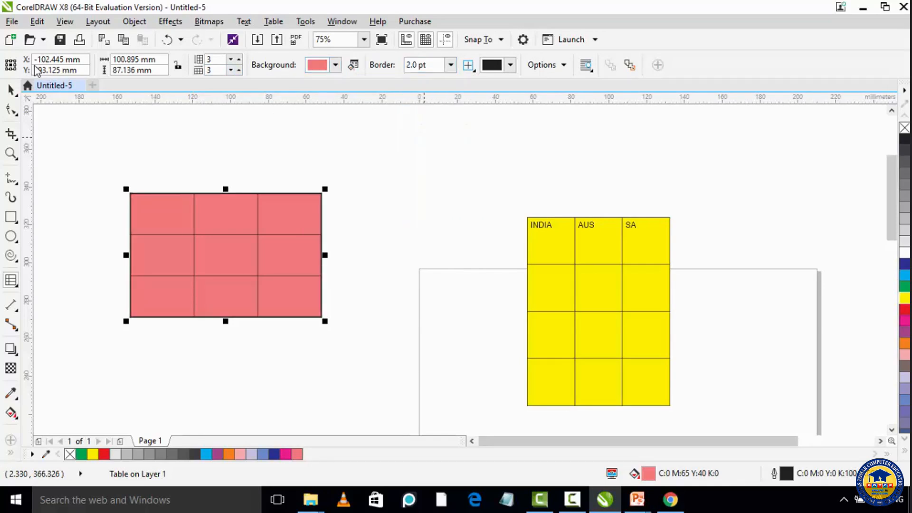
Target all borders of the pink table and colour them blue (C 100, M 92, Y 0, K 2)
{"action": "left_click", "coordinate": [468, 65]}
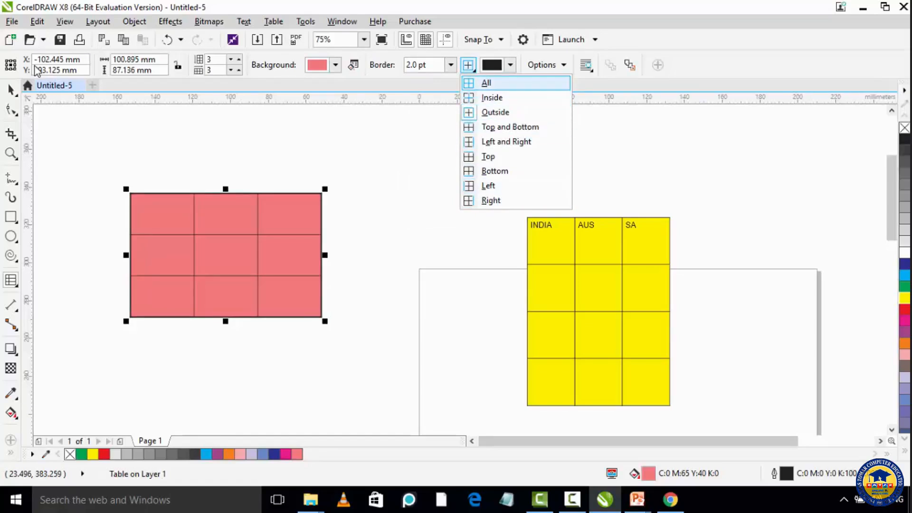
{"action": "left_click", "coordinate": [486, 83]}
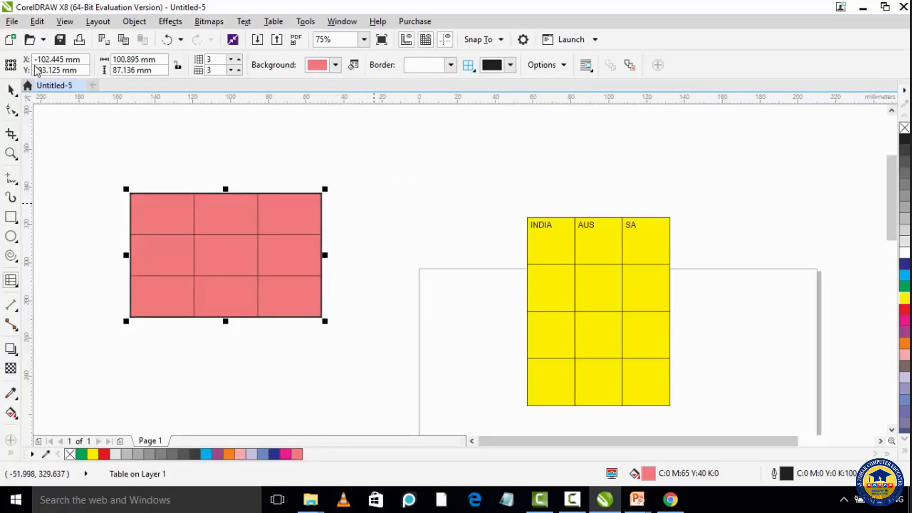
{"action": "left_click", "coordinate": [510, 65]}
{"action": "left_click", "coordinate": [561, 139]}
{"action": "left_click", "coordinate": [581, 138]}
{"action": "left_click", "coordinate": [581, 156]}
{"action": "left_click", "coordinate": [591, 184]}
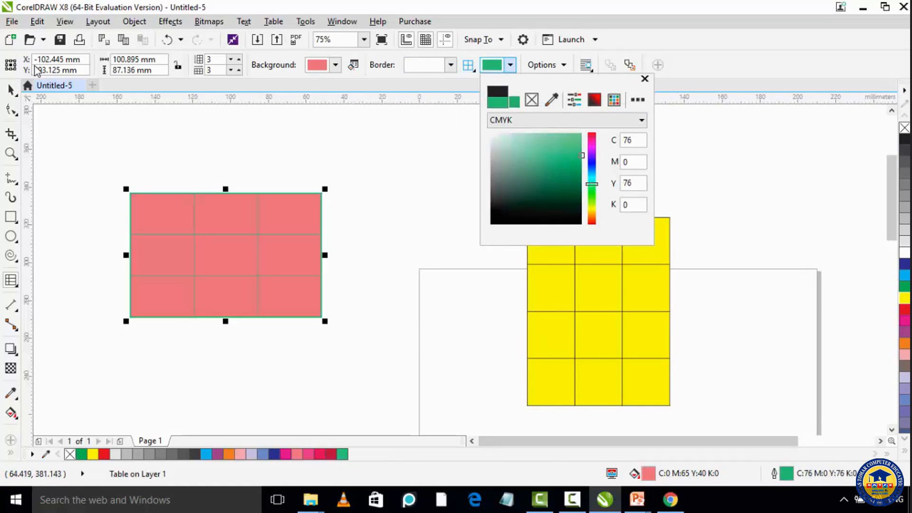
{"action": "left_click", "coordinate": [592, 161]}
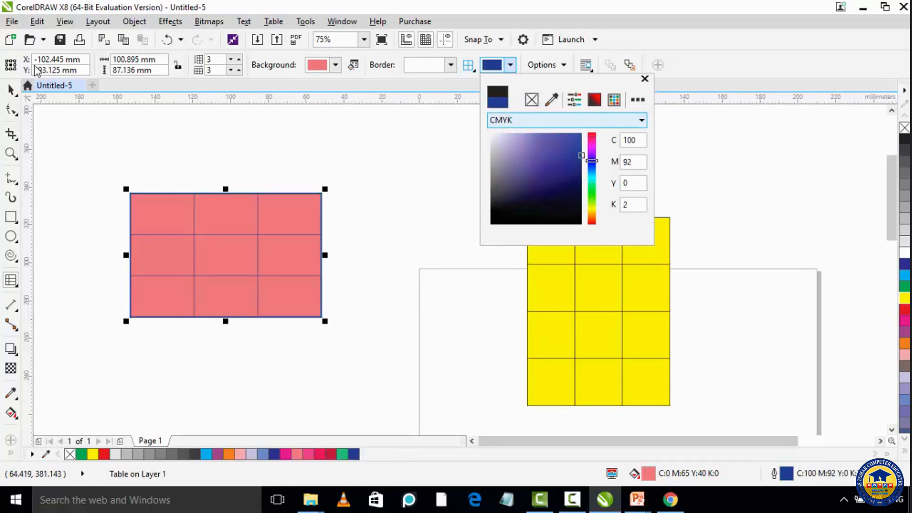
{"action": "left_click", "coordinate": [645, 79]}
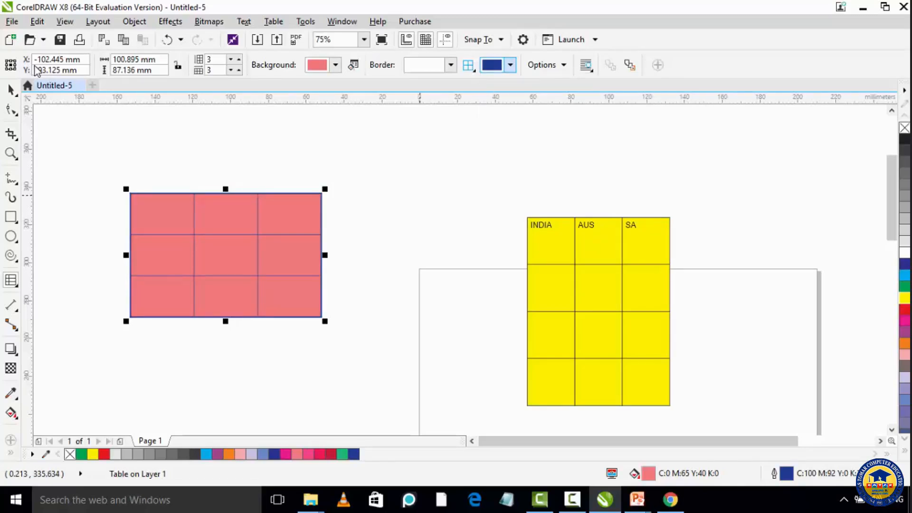